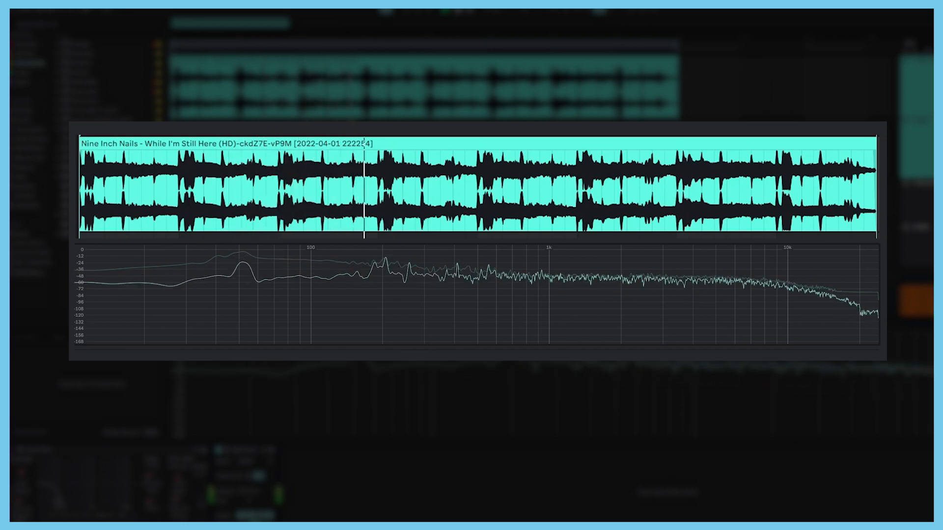
Play the Nine Inch Nails reference clip and examine its frequency spectrum
key(space)
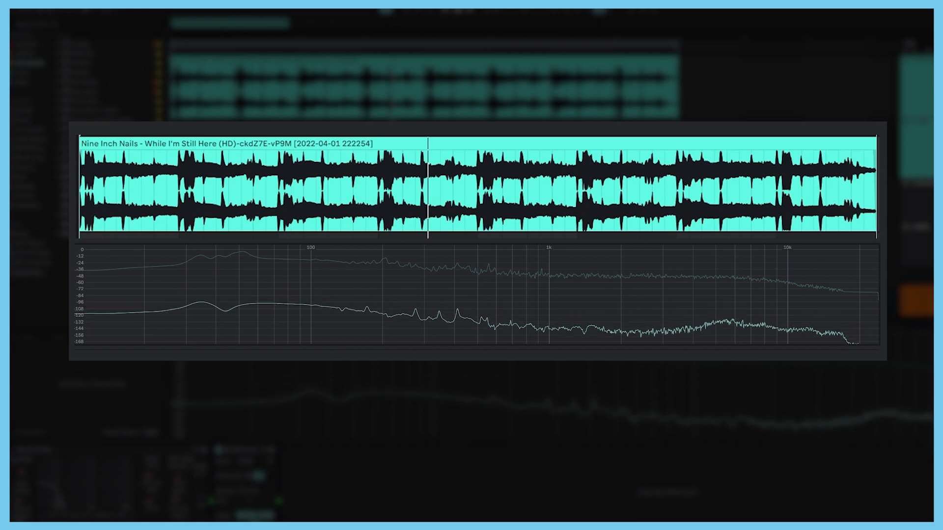
key(space)
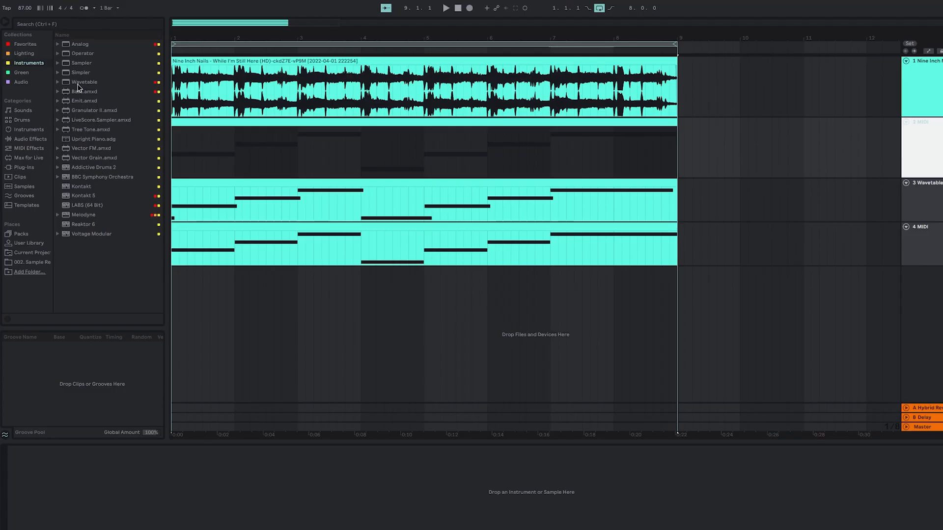
Load the Wavetable instrument onto the second MIDI track and switch its first filter's circuit type to MS2
click(77, 83)
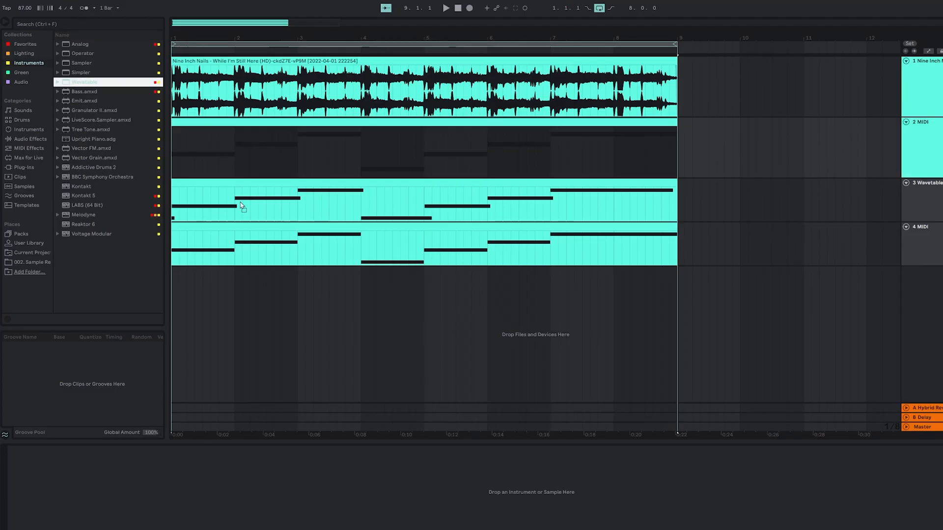
drag(263, 151, 259, 148)
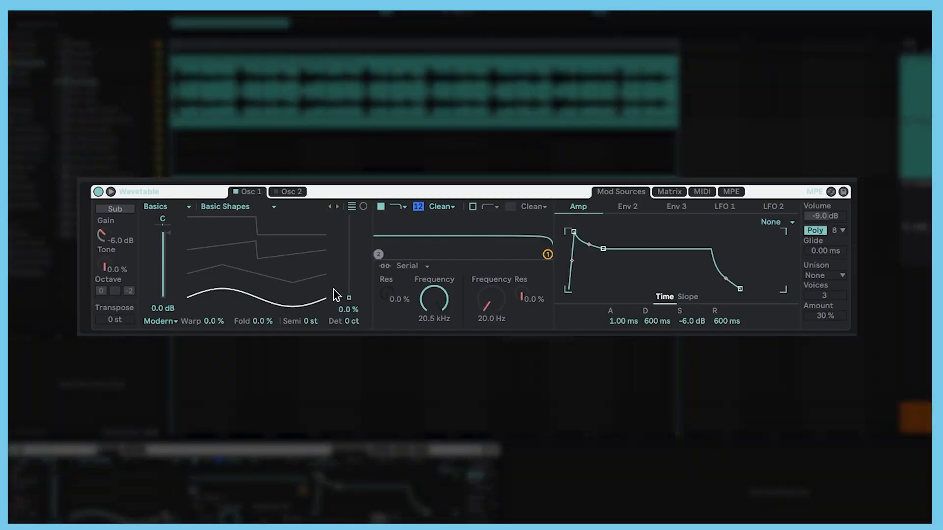
click(440, 207)
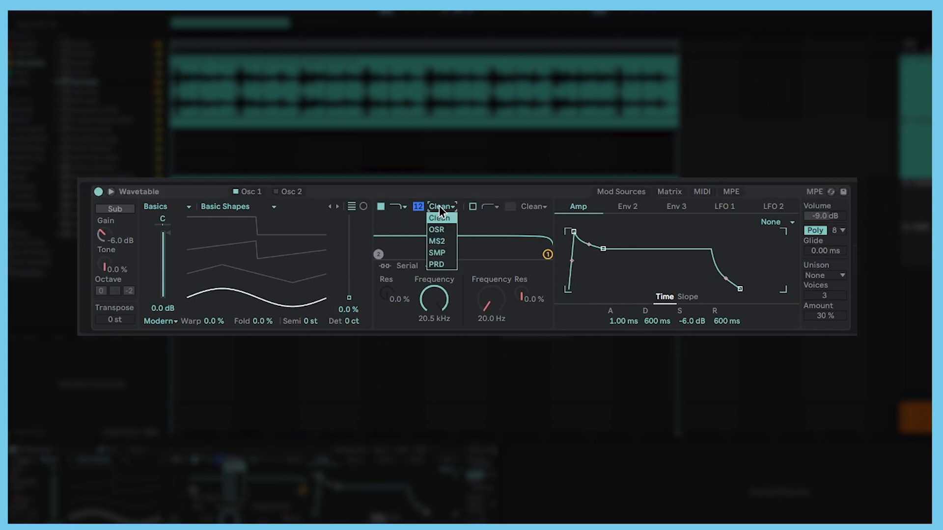
click(437, 242)
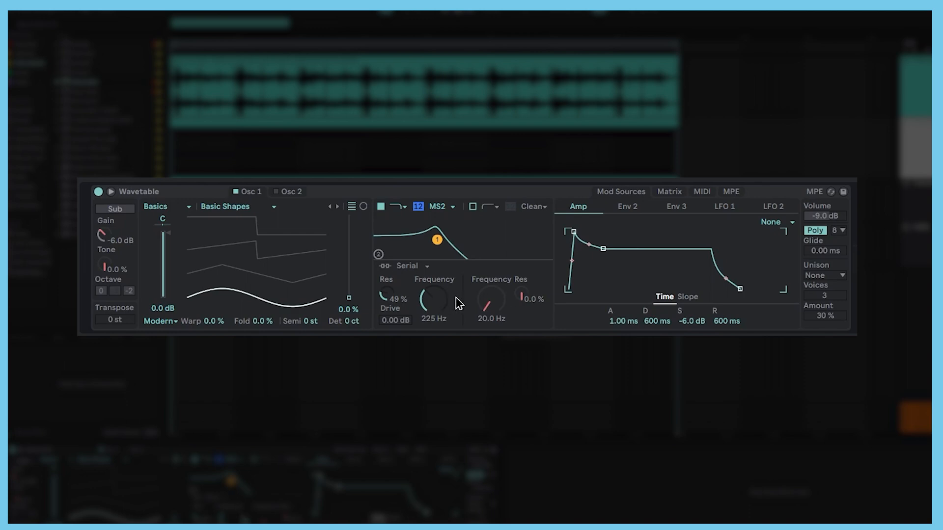
Set oscillator 1's wavetable position to 36% and enable oscillator 2 with its position at 33%
right_click(348, 299)
click(342, 299)
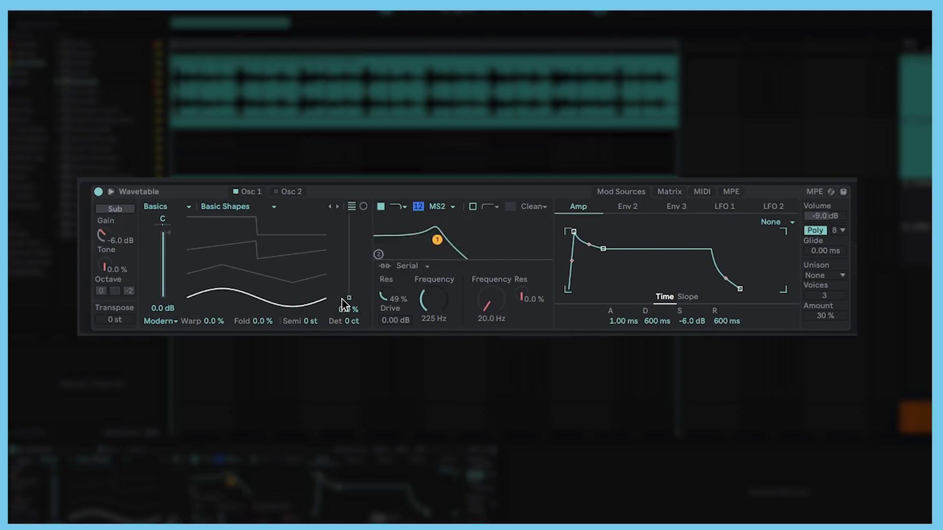
drag(351, 299, 352, 273)
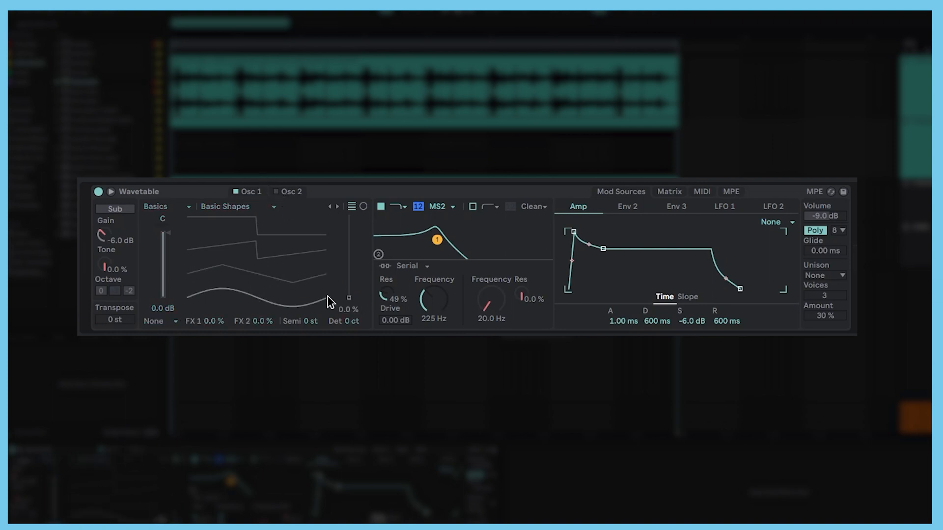
drag(349, 297, 349, 274)
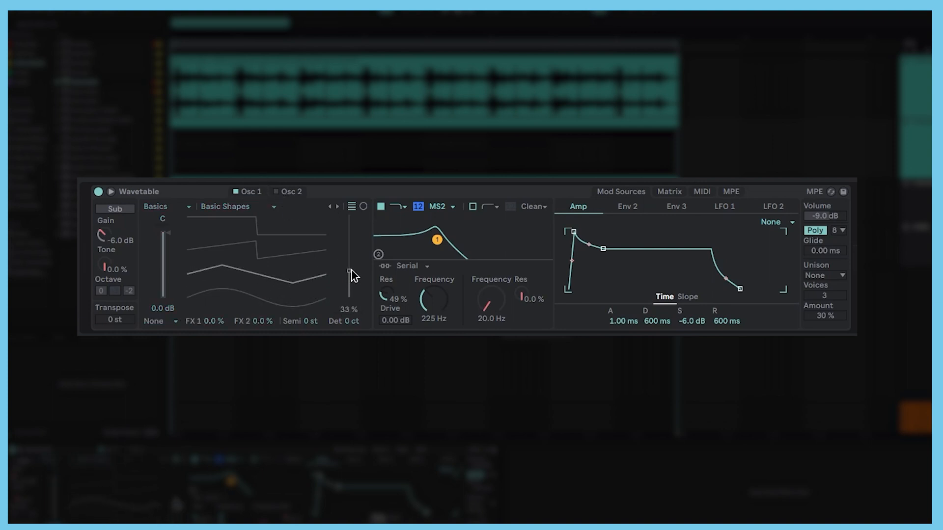
click(283, 194)
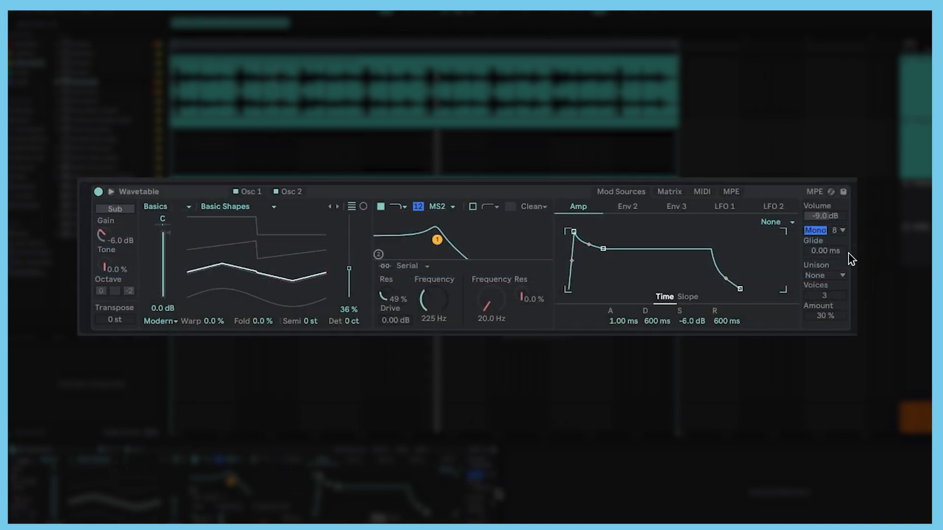
Set the mono voice's glide time to 155 ms
drag(816, 251, 816, 239)
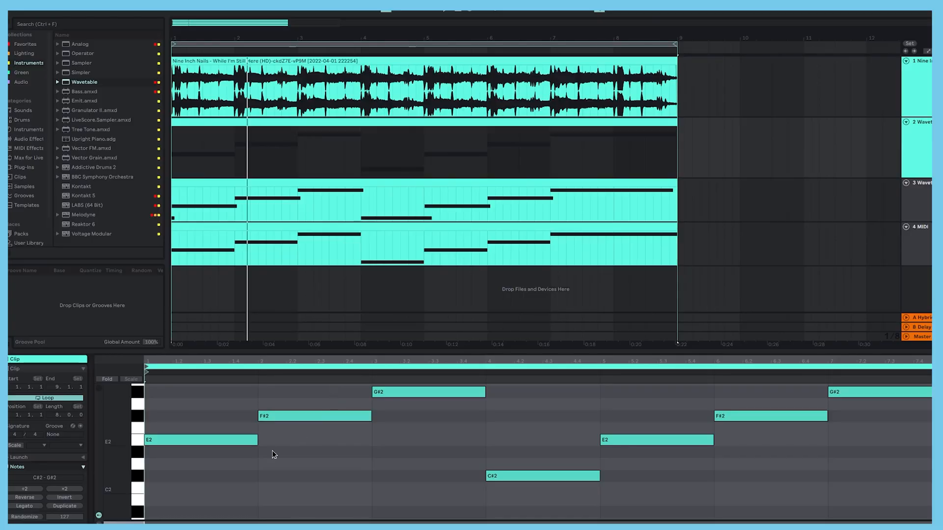
Switch the clip's note grid to 1/16 and lengthen all notes by a sixteenth so that consecutive notes overlap
right_click(334, 444)
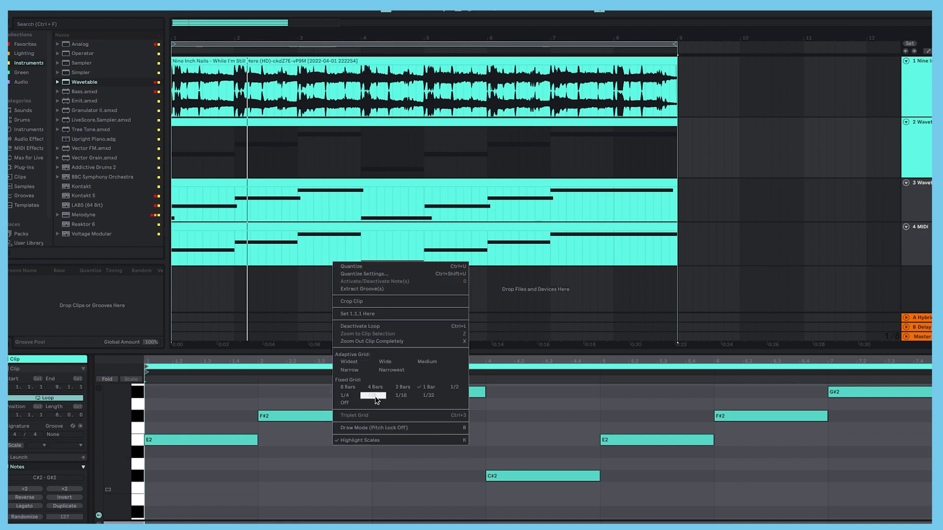
click(402, 396)
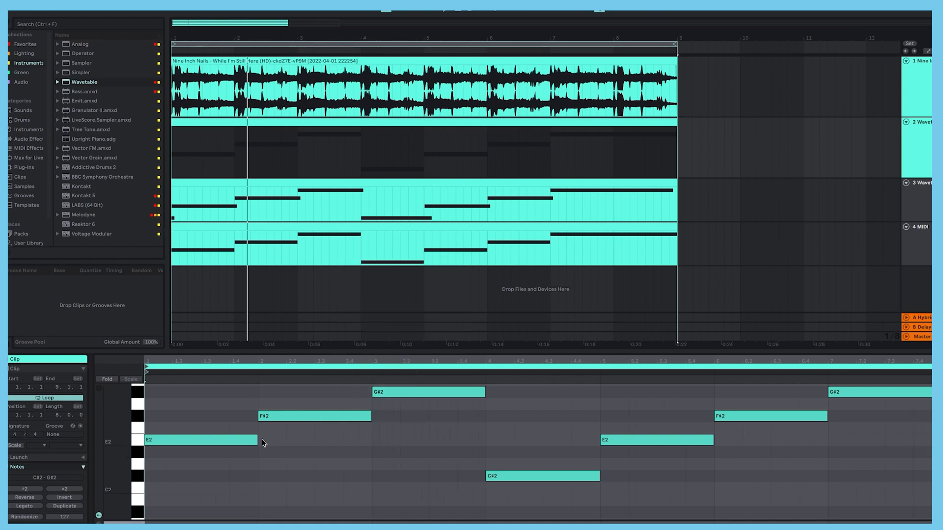
key(ctrl+a)
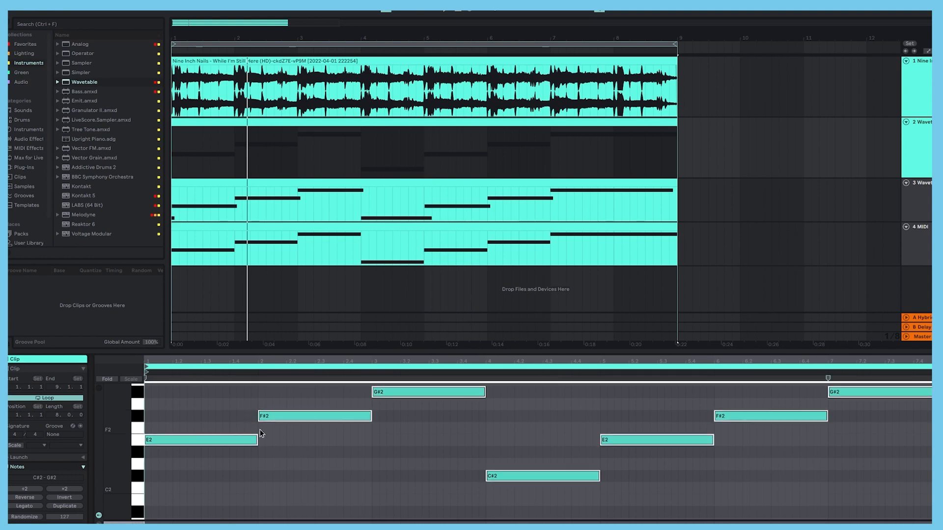
drag(257, 441, 265, 440)
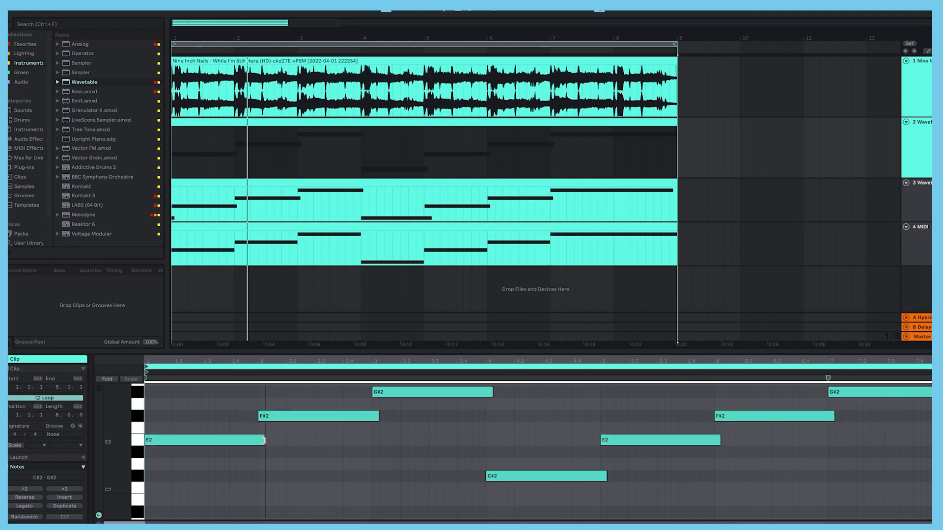
click(316, 452)
key(space)
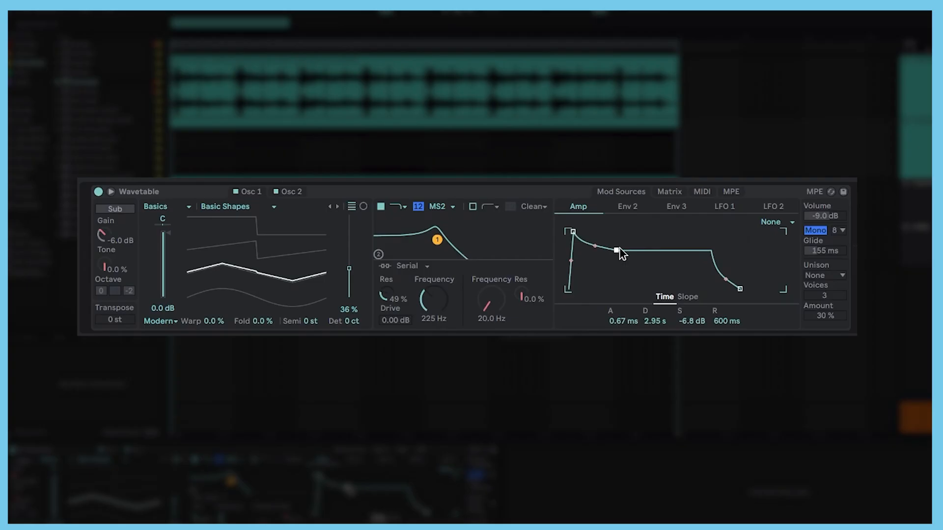
Shape the amp envelope with a 148 ms attack, 3.38 s decay and 0.0 dB sustain
drag(620, 249, 592, 233)
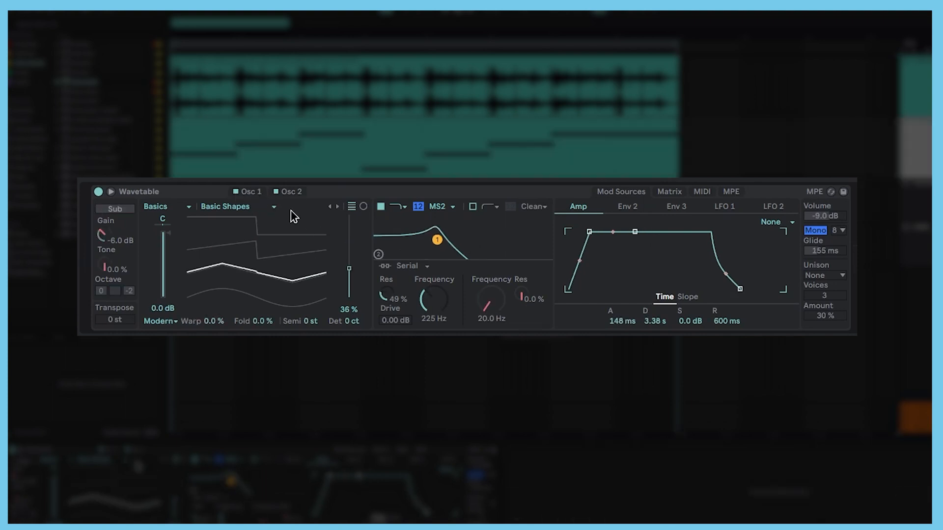
Move oscillator 2's wavetable position to 65%, towards the saw shape, and check oscillator 1's settings
click(284, 192)
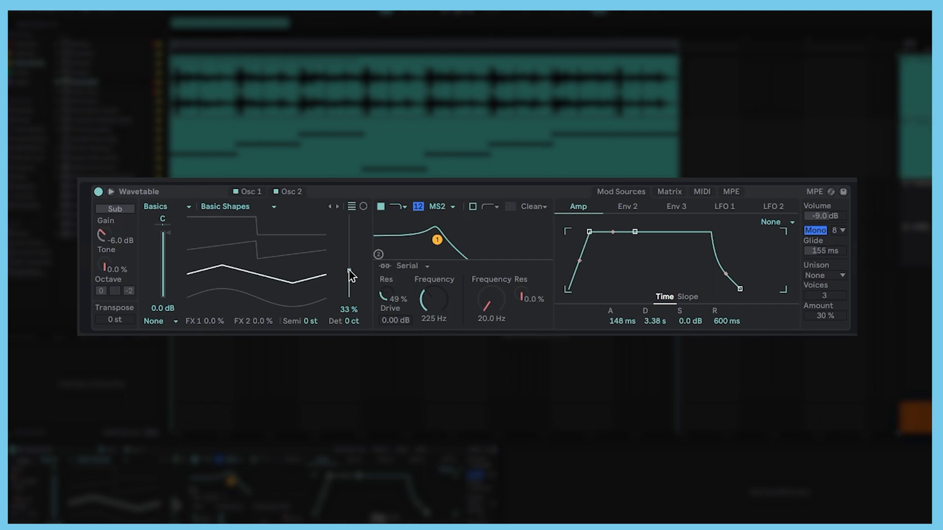
drag(348, 270, 348, 239)
click(252, 192)
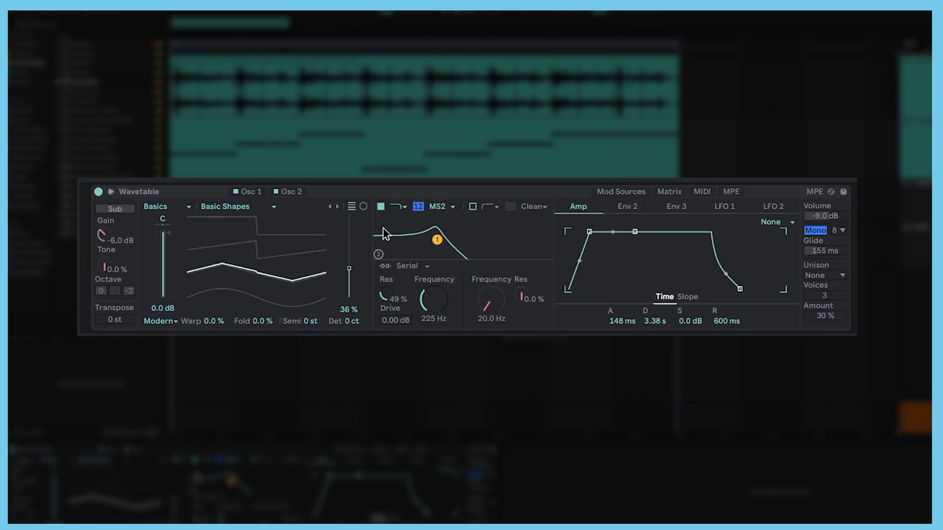
Raise oscillator 2's pitch offset to 4 semitones
click(291, 192)
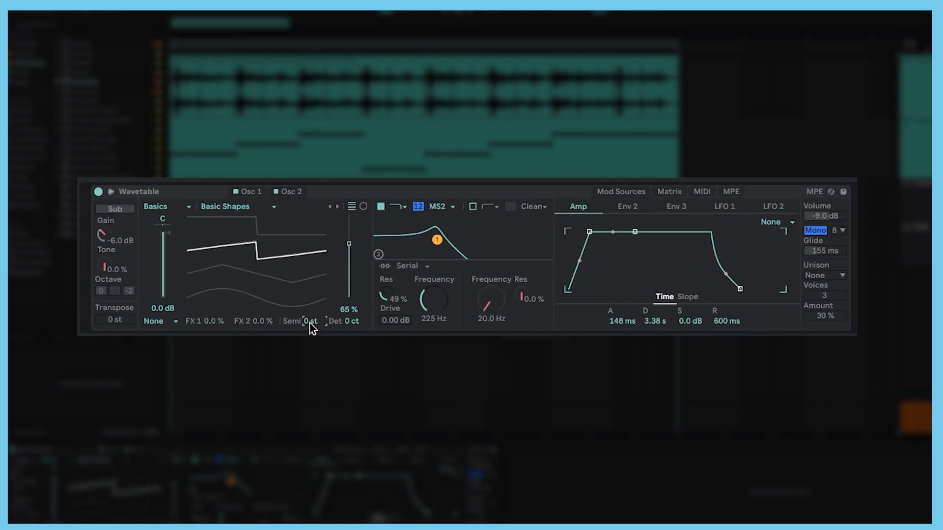
key(Up)
key(Up)
key(Up)
key(Up)
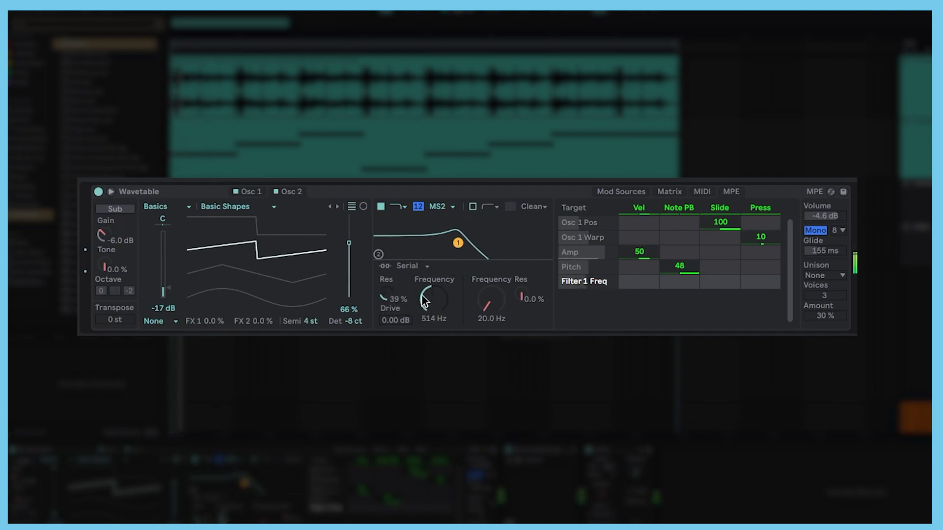
Tune the first filter to a 573 Hz cutoff frequency and 61% resonance
click(385, 296)
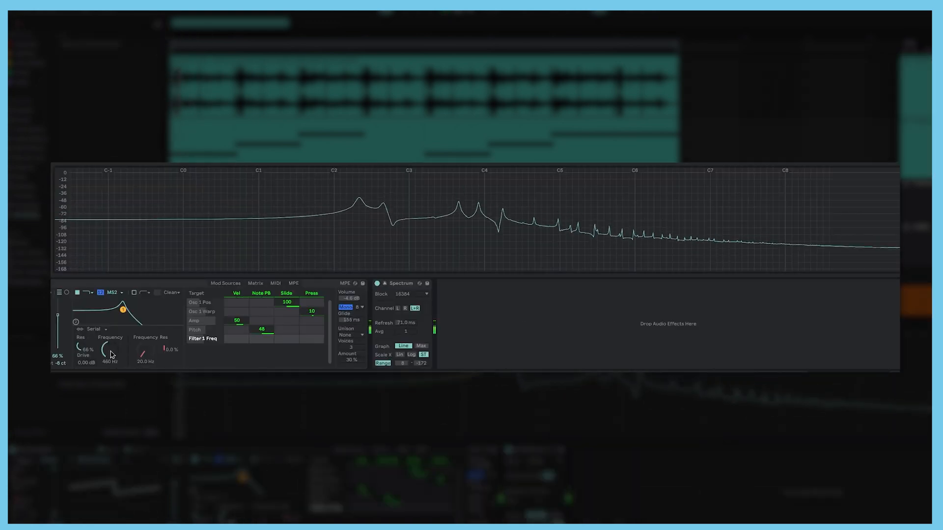
drag(112, 354, 112, 357)
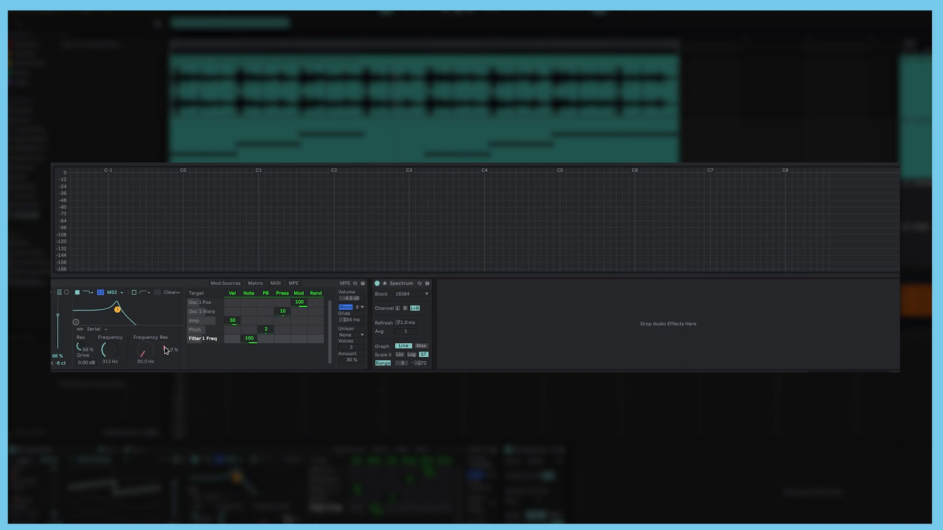
drag(115, 349, 115, 341)
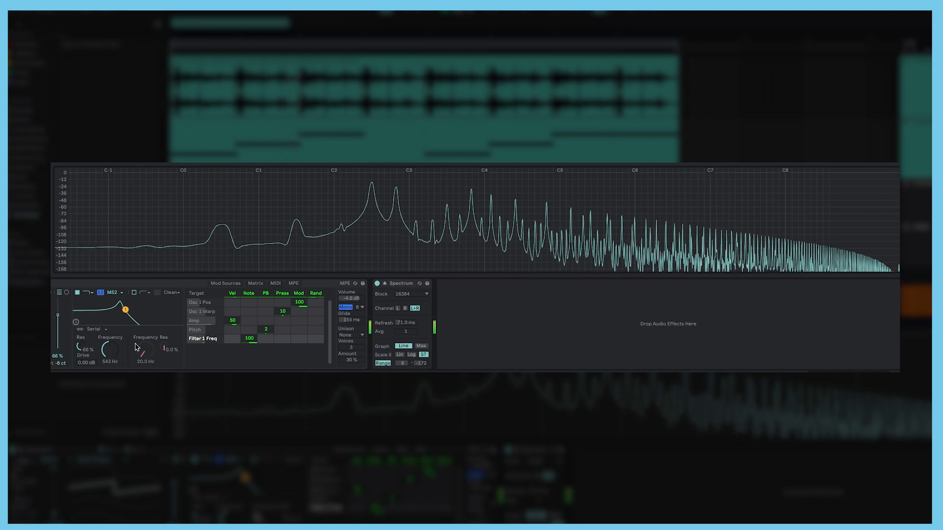
drag(110, 349, 82, 358)
drag(115, 355, 80, 349)
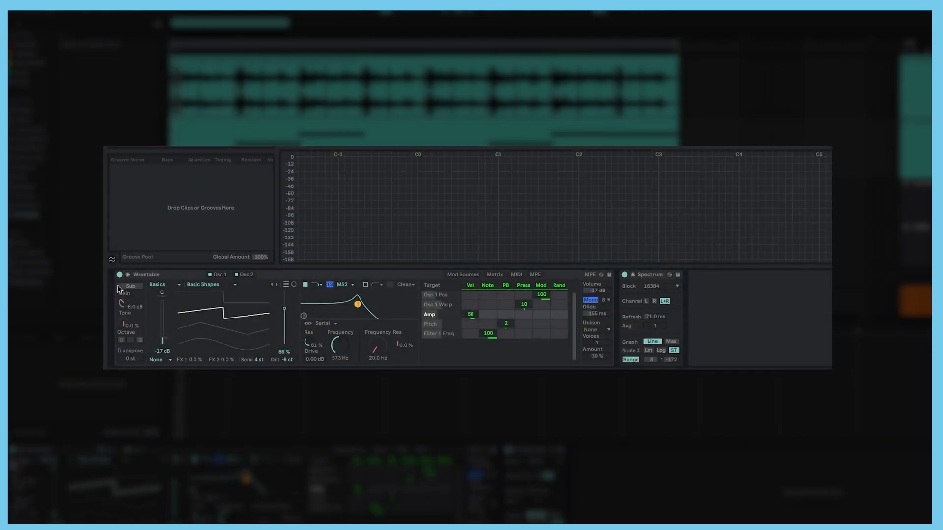
Turn on the sub oscillator one octave down with its tone set to 25%
click(120, 287)
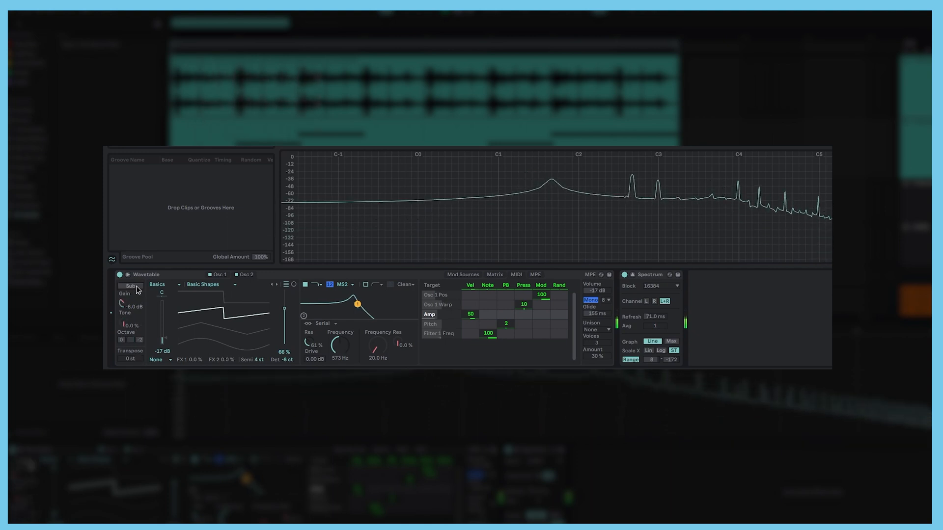
click(123, 324)
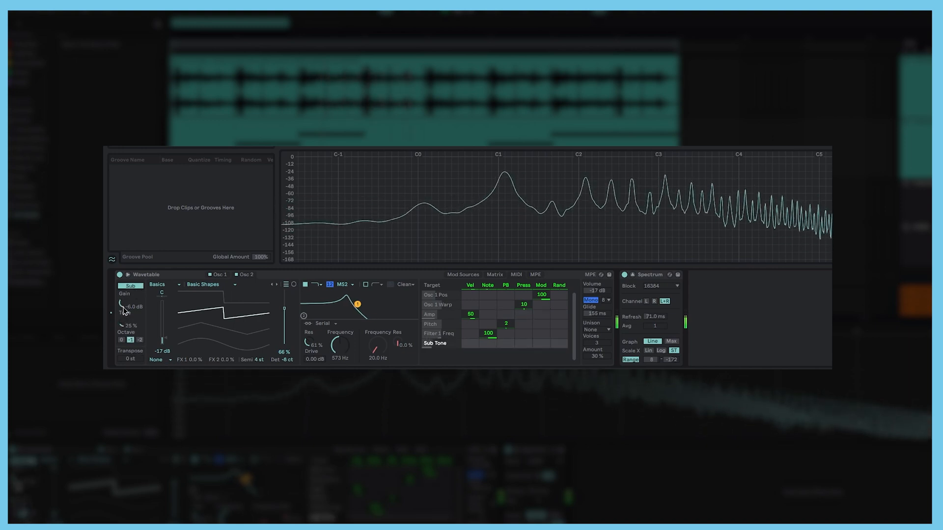
drag(124, 326, 124, 310)
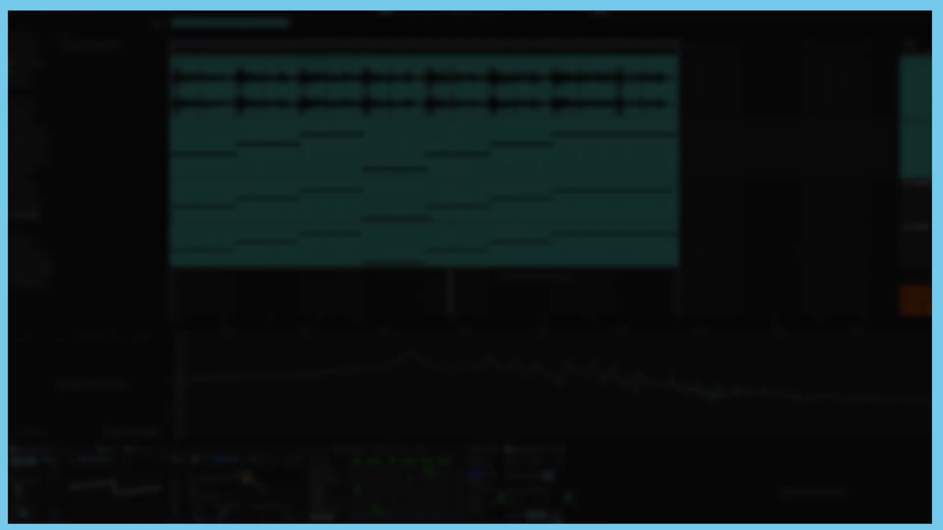